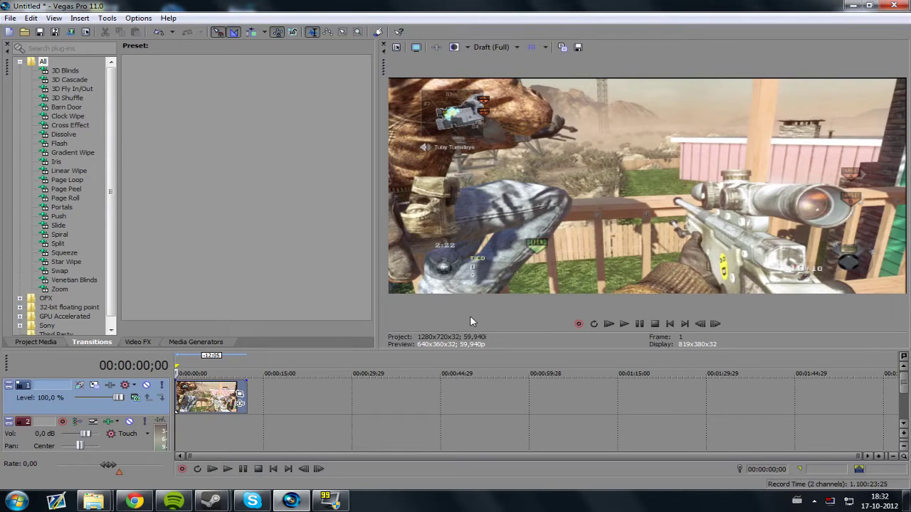
Zoom the timeline in and out, then minimize Vegas Pro to reveal the edit #2 file on the desktop
{"action": "scroll", "coordinate": [312, 417], "scroll_direction": "up", "scroll_amount": 3}
{"action": "scroll", "coordinate": [315, 397], "scroll_direction": "down", "scroll_amount": 2}
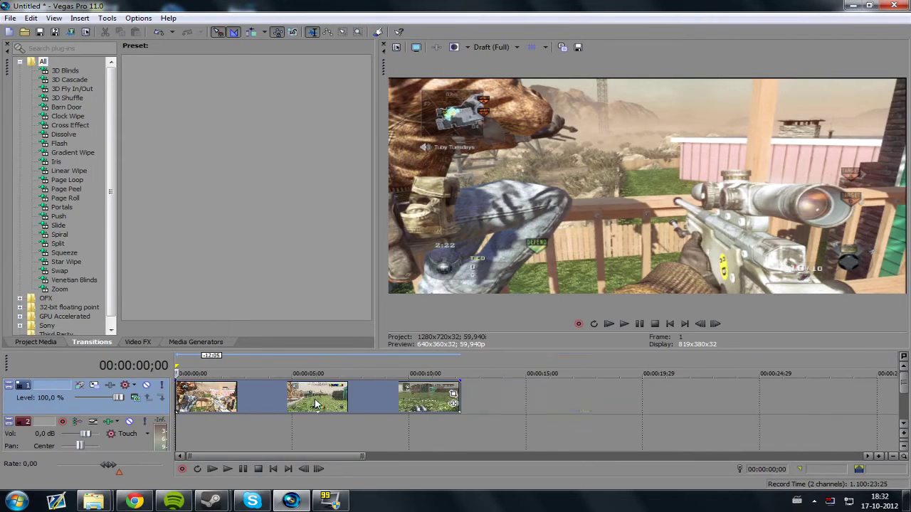
{"action": "key", "text": "super+d"}
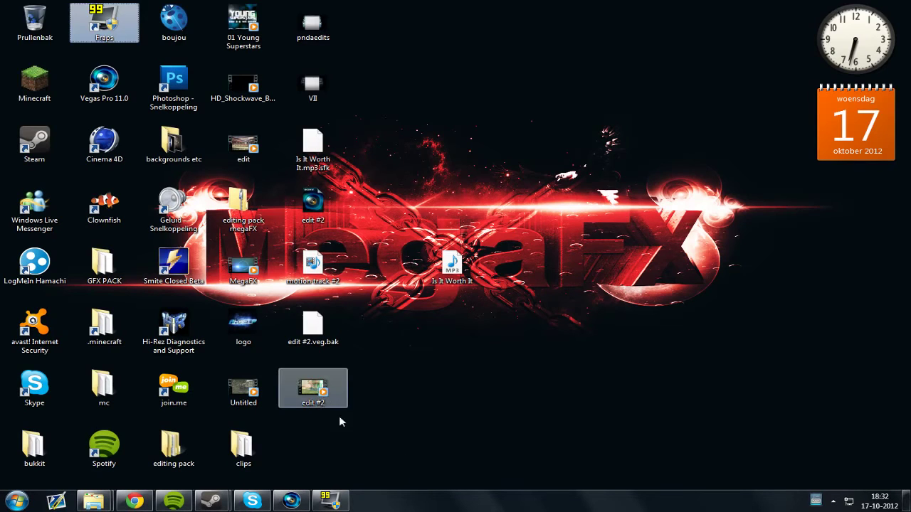
Play edit #2 at lower volume, skip ahead to the gameplay, pause at 00:17, and minimize the player
{"action": "left_click", "coordinate": [300, 389]}
{"action": "double_click", "coordinate": [297, 385]}
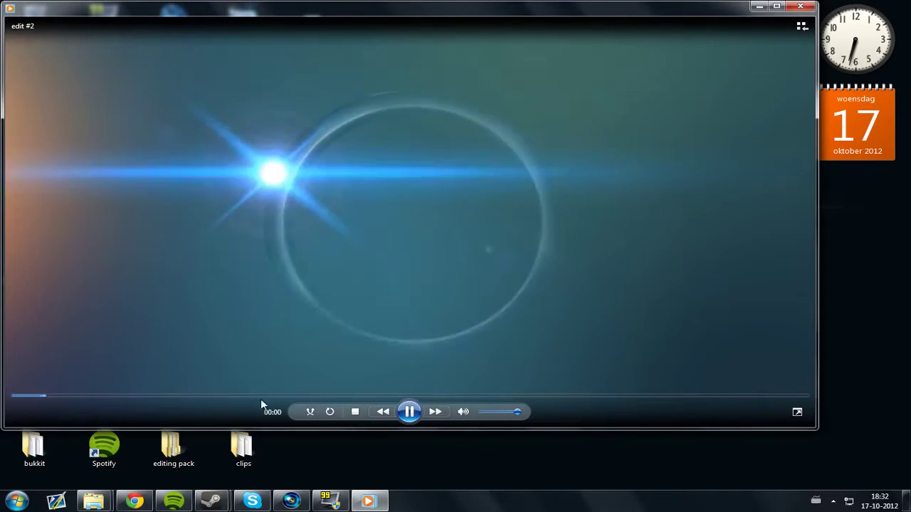
{"action": "left_click", "coordinate": [482, 412]}
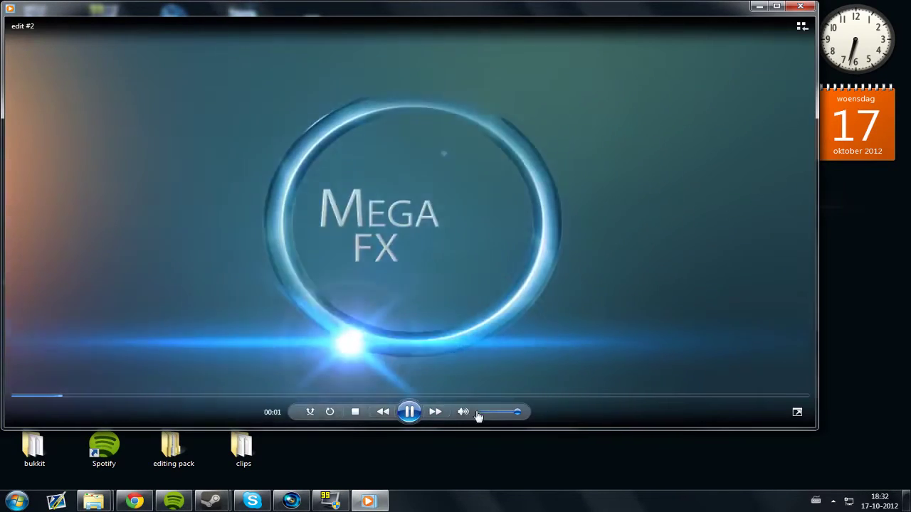
{"action": "left_click", "coordinate": [271, 396]}
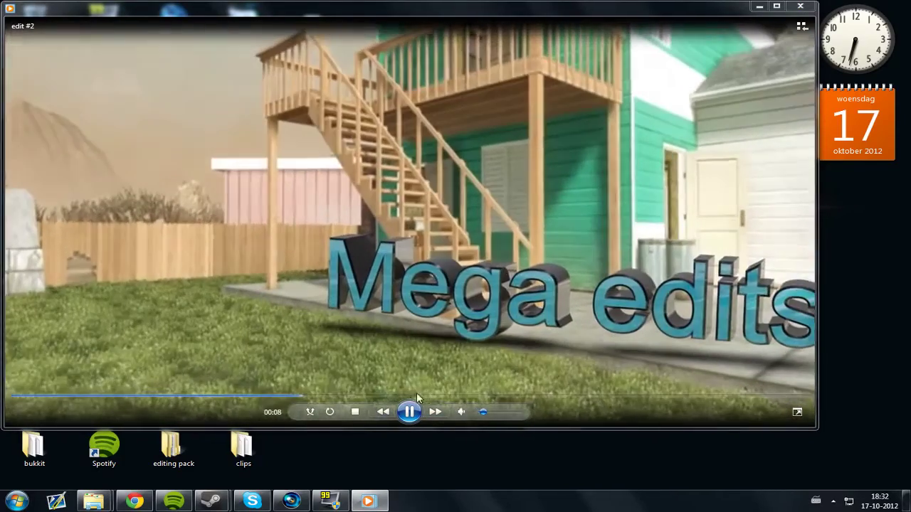
{"action": "left_click", "coordinate": [416, 395]}
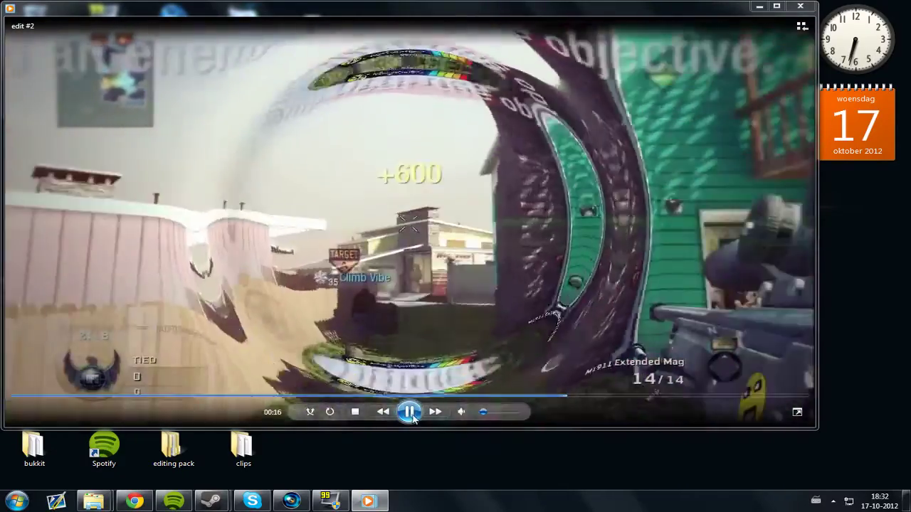
{"action": "left_click", "coordinate": [409, 411]}
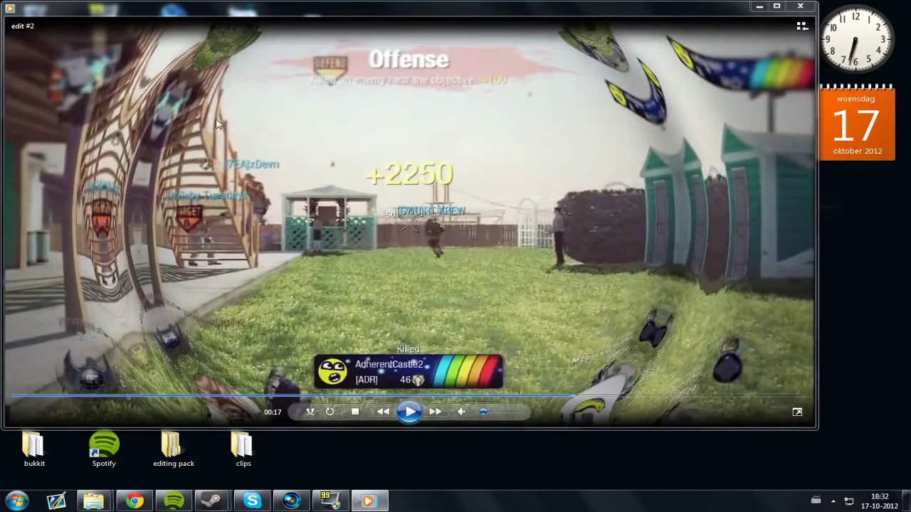
{"action": "left_click", "coordinate": [759, 7]}
Return to Vegas Pro and delete the audio track
{"action": "left_click", "coordinate": [290, 499]}
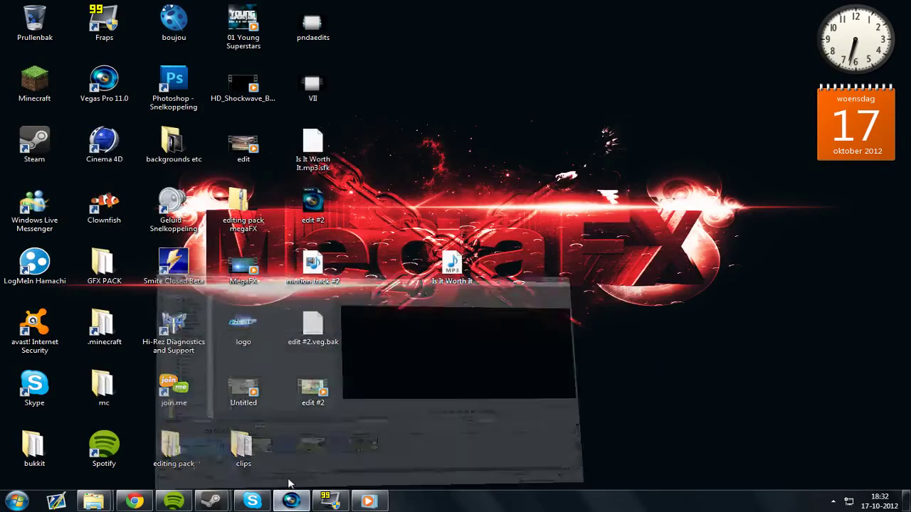
{"action": "left_click", "coordinate": [242, 427]}
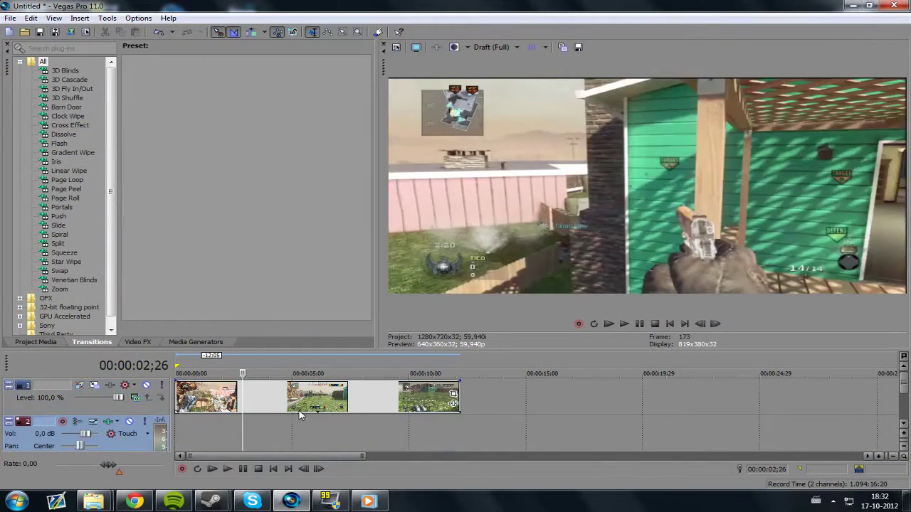
{"action": "right_click", "coordinate": [308, 432]}
{"action": "left_click", "coordinate": [347, 351]}
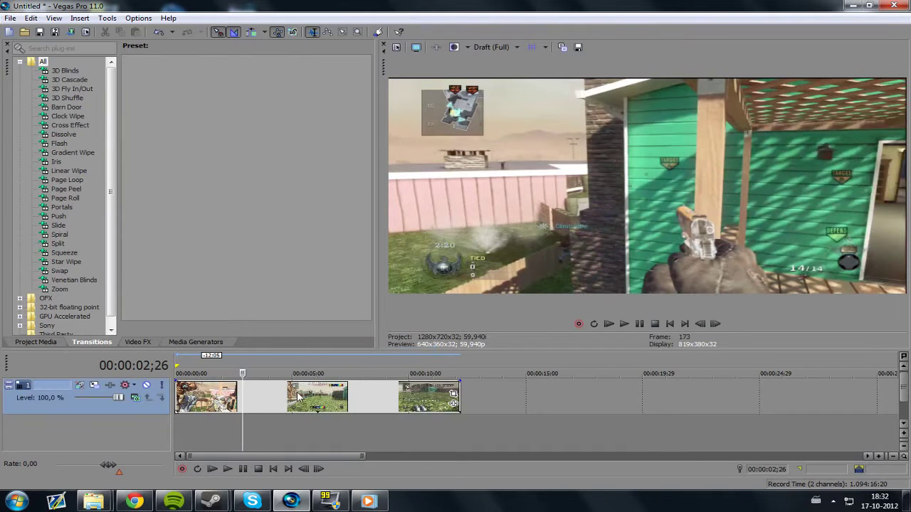
Insert a new empty video track, then play back from just past 4 seconds
{"action": "right_click", "coordinate": [494, 439]}
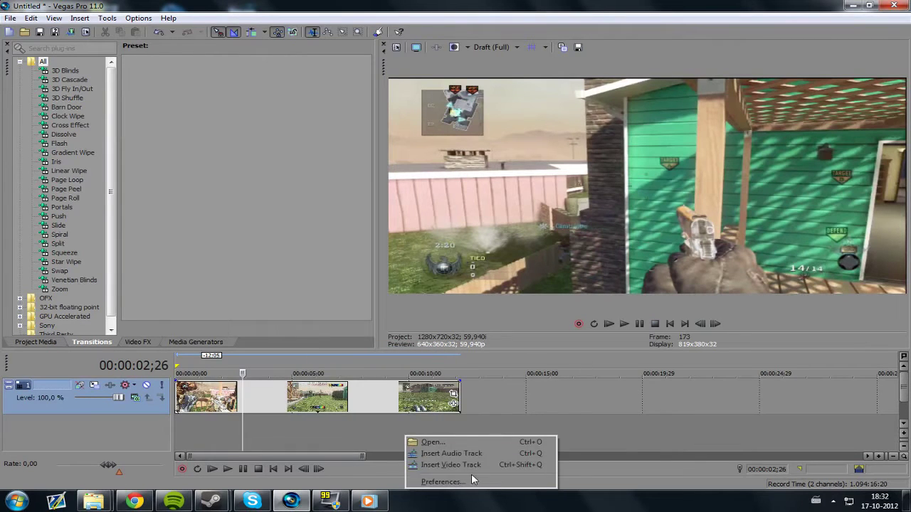
{"action": "left_click", "coordinate": [455, 465]}
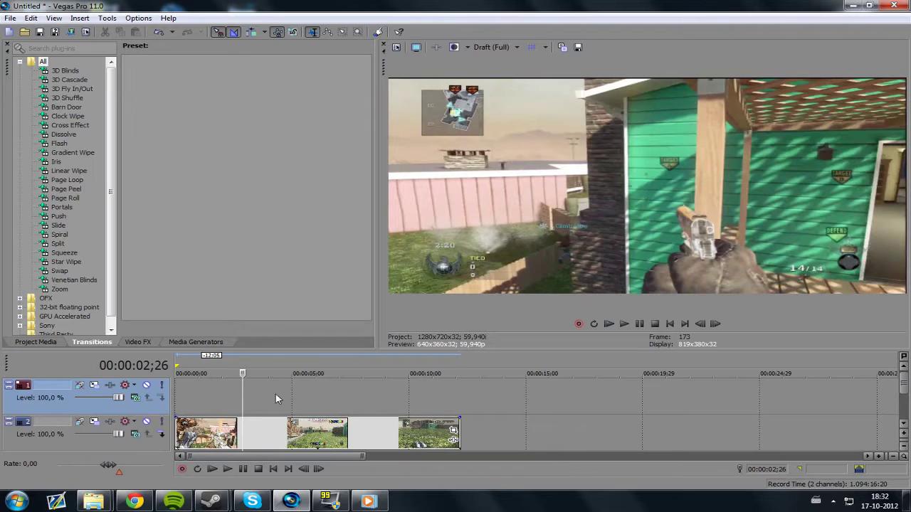
{"action": "left_click", "coordinate": [273, 399]}
{"action": "key", "text": "space"}
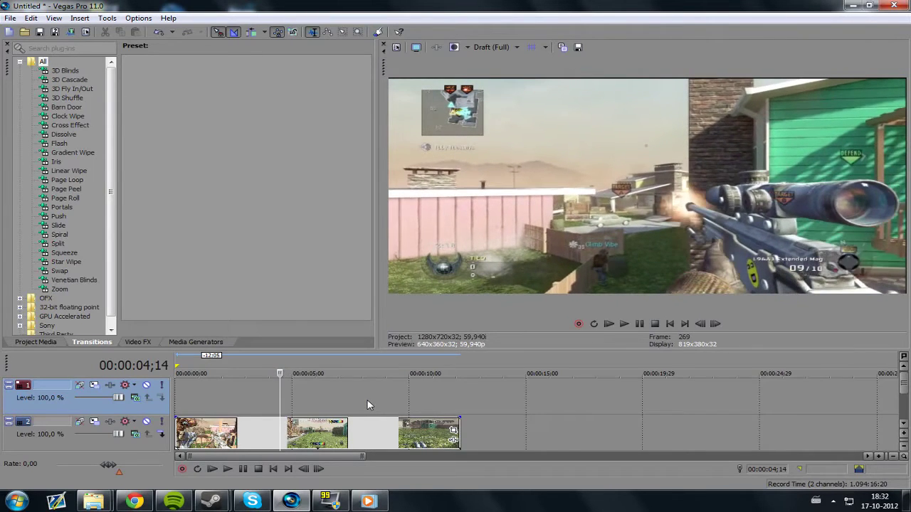
Extend the second gameplay clip to start earlier, then step back frame by frame to frame 294
{"action": "left_click_drag", "start_coordinate": [288, 427], "coordinate": [280, 429]}
{"action": "left_click", "coordinate": [318, 443]}
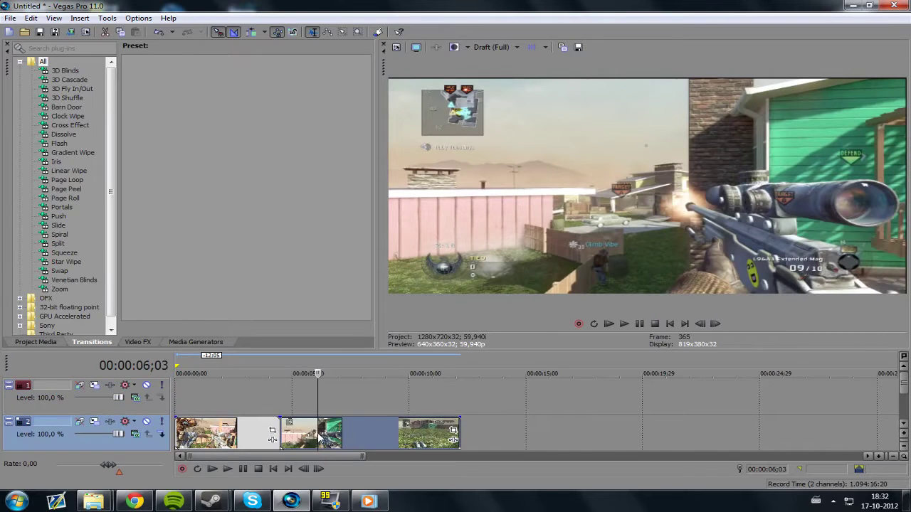
{"action": "key", "text": "Left"}
{"action": "key", "text": "Left"}
{"action": "key", "text": "Left"}
{"action": "key", "text": "Left"}
{"action": "key", "text": "Left"}
{"action": "key", "text": "Left"}
{"action": "key", "text": "Left"}
{"action": "key", "text": "Left"}
{"action": "key", "text": "Left"}
{"action": "key", "text": "Left"}
{"action": "key", "text": "Left"}
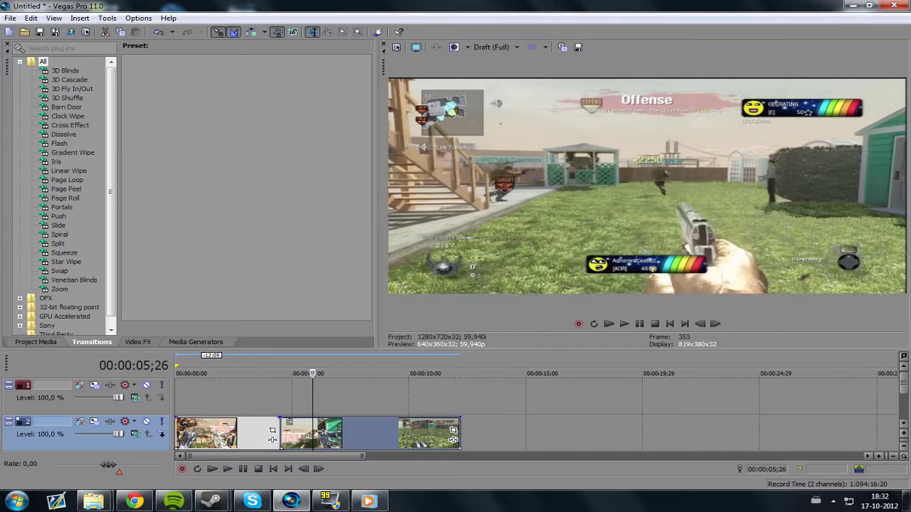
{"action": "key", "text": "Left"}
{"action": "key", "text": "Left"}
{"action": "key", "text": "Left"}
{"action": "key", "text": "Left"}
{"action": "key", "text": "Left"}
{"action": "key", "text": "Left"}
{"action": "key", "text": "Left"}
{"action": "key", "text": "Left"}
{"action": "key", "text": "Left"}
{"action": "key", "text": "Left"}
{"action": "key", "text": "Left"}
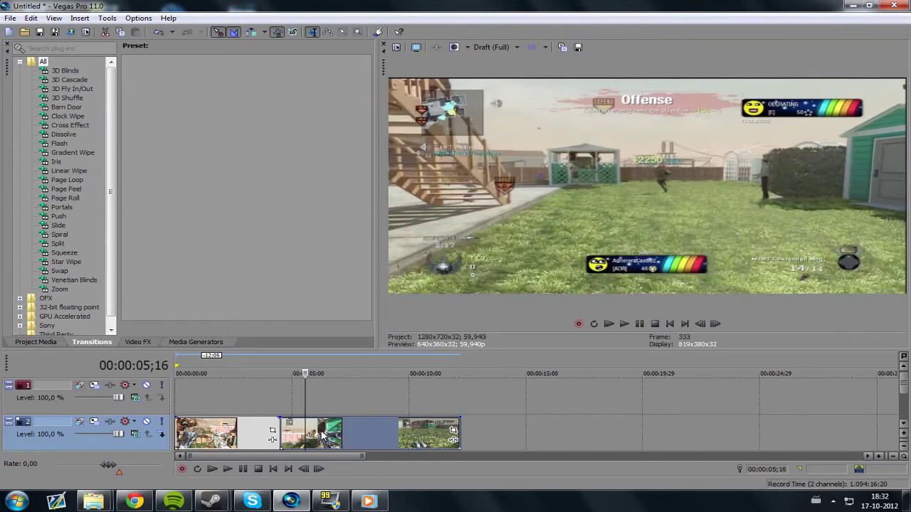
{"action": "key", "text": "Left"}
{"action": "key", "text": "Left"}
{"action": "key", "text": "Left"}
{"action": "key", "text": "Left"}
{"action": "key", "text": "Left"}
{"action": "key", "text": "Left"}
{"action": "key", "text": "Left"}
{"action": "key", "text": "Left"}
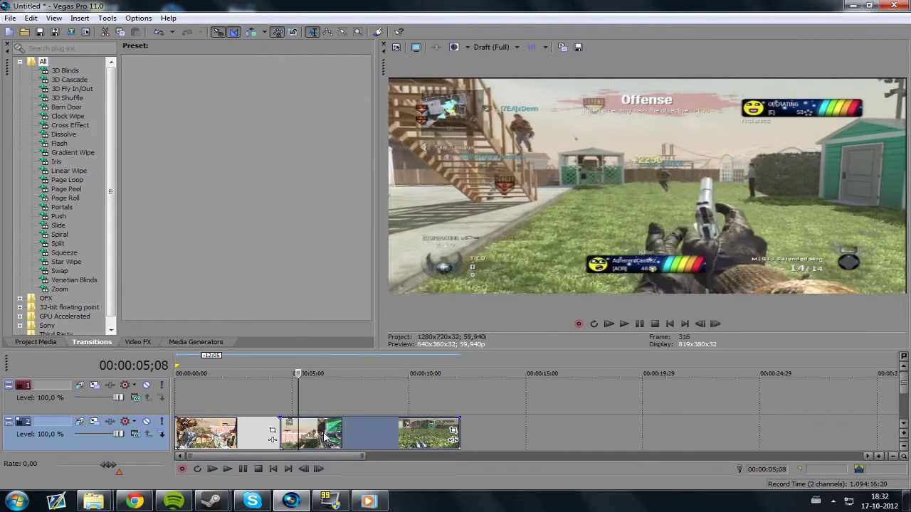
{"action": "key", "text": "Left"}
{"action": "key", "text": "Left"}
{"action": "key", "text": "Left"}
{"action": "key", "text": "Left"}
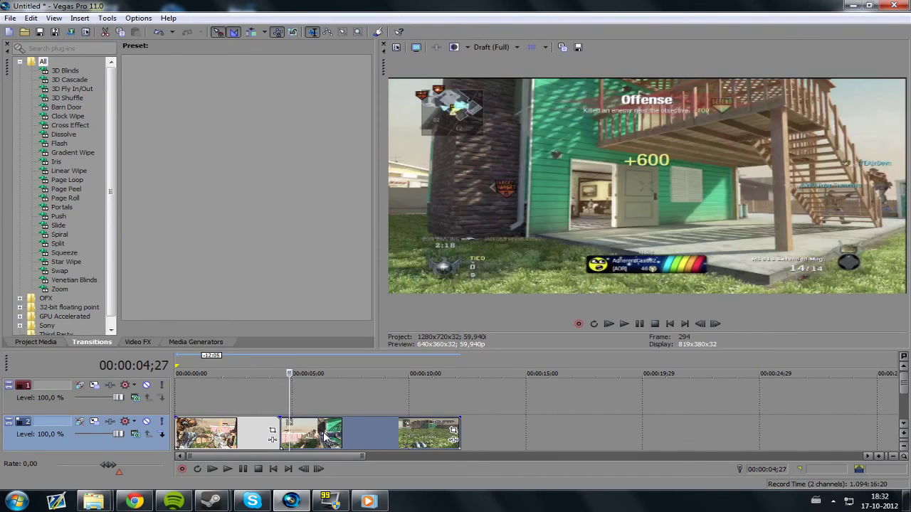
Zoom in and set the cursor on the top track at 00:00:04;12
{"action": "scroll", "coordinate": [324, 436], "scroll_direction": "up", "scroll_amount": 8}
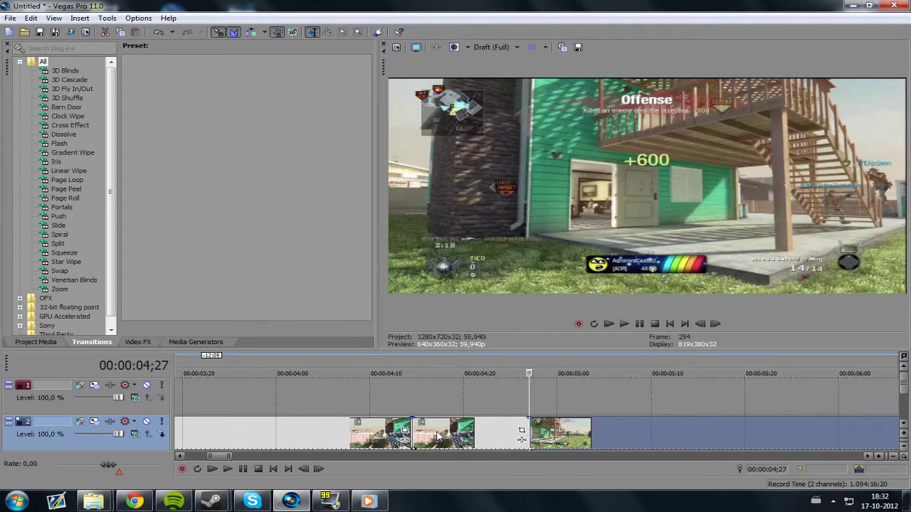
{"action": "left_click", "coordinate": [440, 434]}
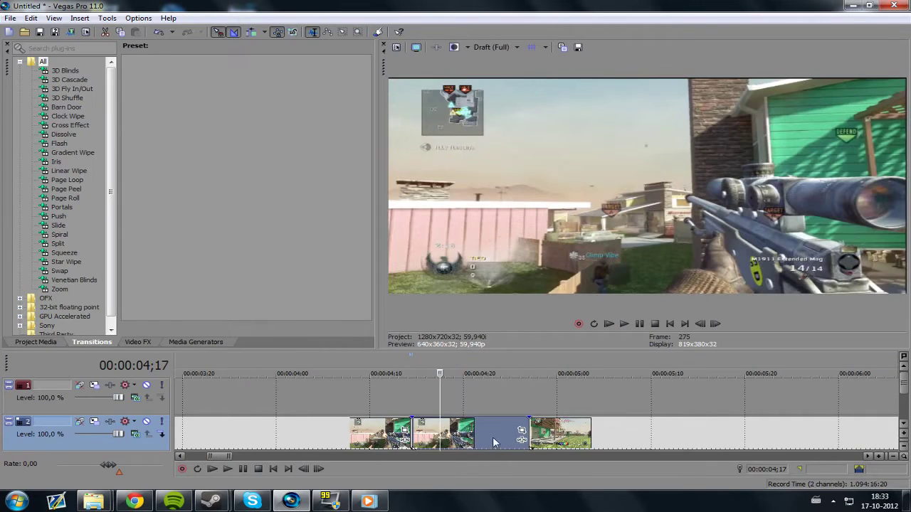
{"action": "left_click", "coordinate": [406, 392]}
{"action": "key", "text": "Left"}
{"action": "key", "text": "Left"}
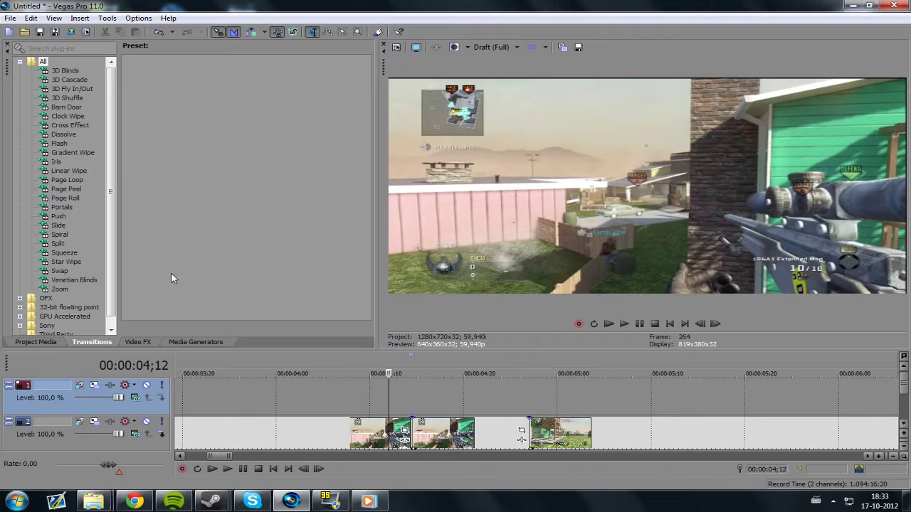
Drag the White Solid Color preset onto the top track at 04;12 and close its settings window
{"action": "left_click", "coordinate": [205, 343]}
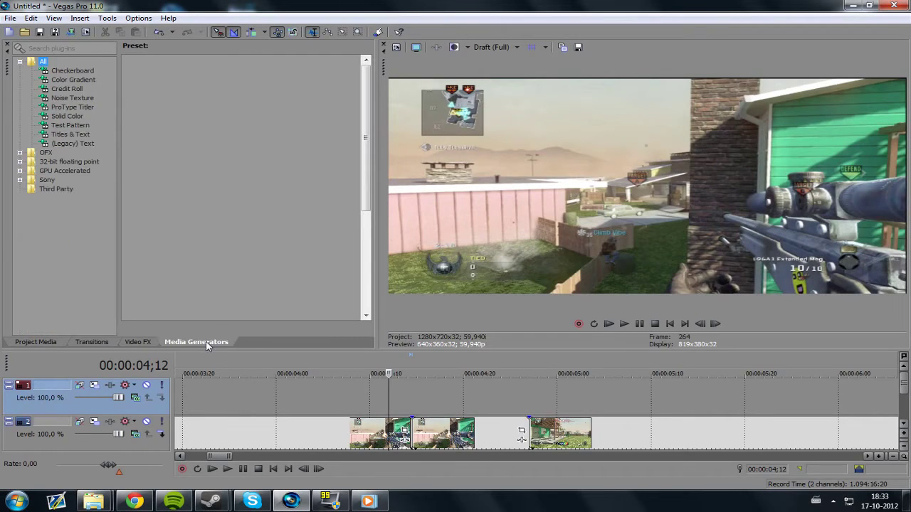
{"action": "left_click", "coordinate": [77, 116]}
{"action": "left_click_drag", "start_coordinate": [153, 82], "coordinate": [410, 400]}
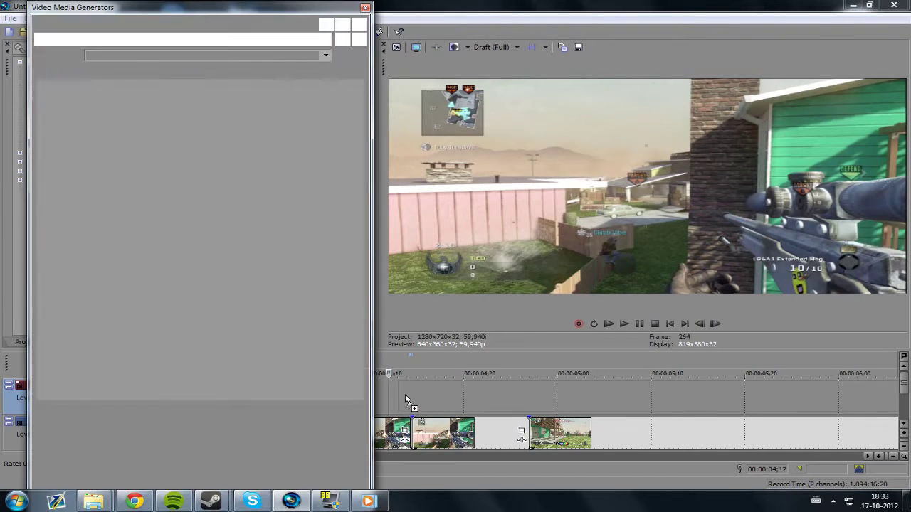
{"action": "left_click", "coordinate": [365, 8]}
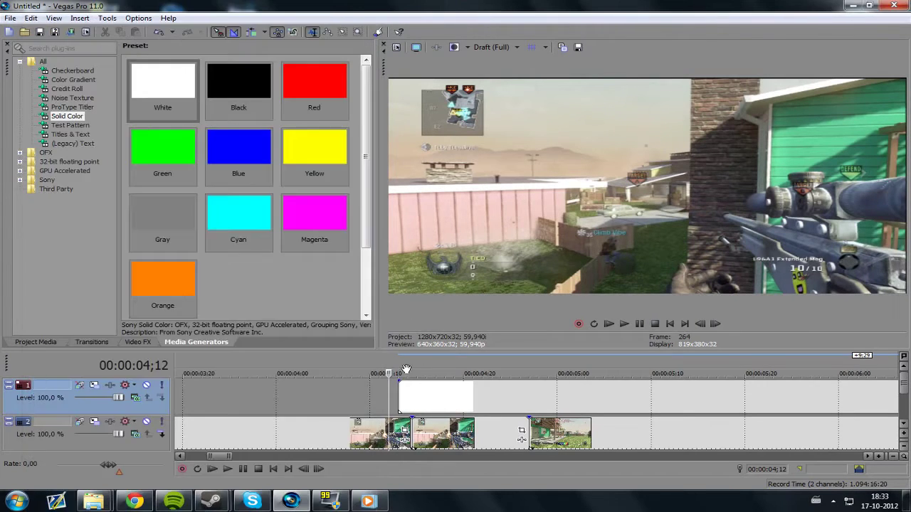
{"action": "scroll", "coordinate": [487, 396], "scroll_direction": "down", "scroll_amount": 3}
{"action": "scroll", "coordinate": [540, 430], "scroll_direction": "down", "scroll_amount": 1}
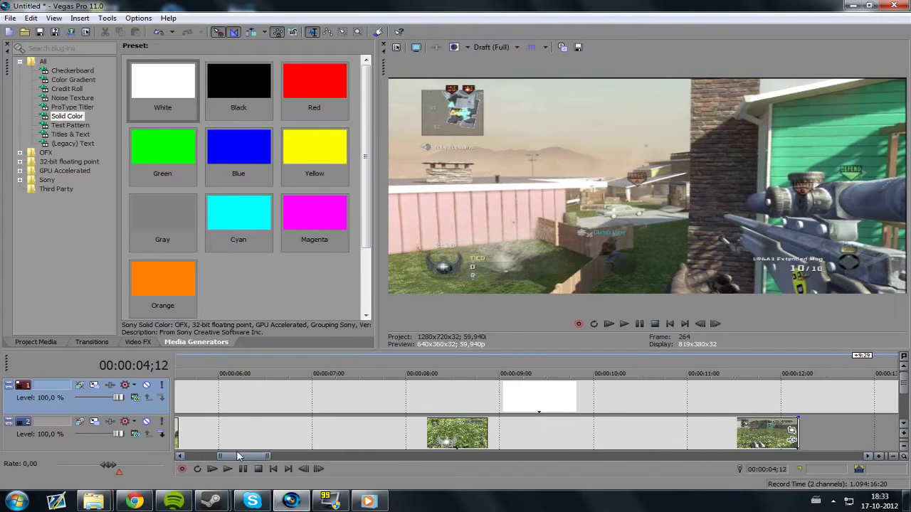
Restore the accidentally deleted top track with Ctrl+Z
{"action": "left_click", "coordinate": [852, 404]}
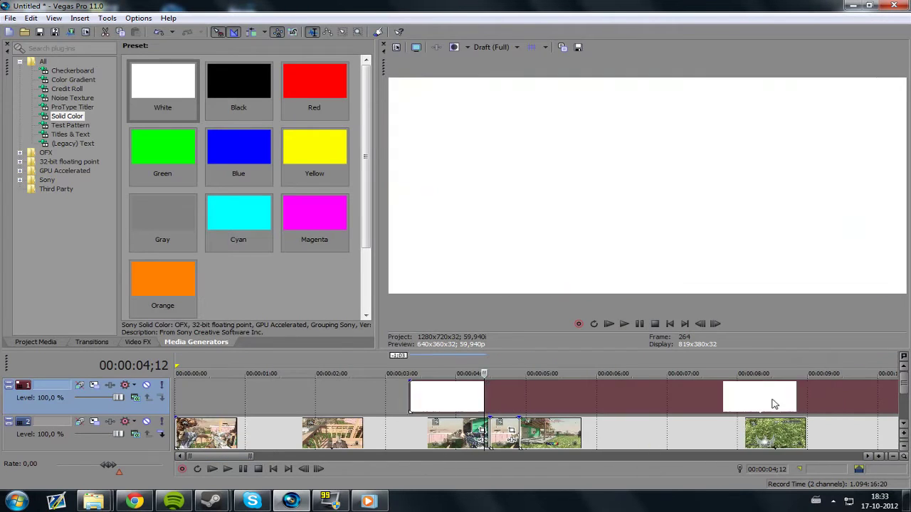
{"action": "scroll", "coordinate": [775, 403], "scroll_direction": "down", "scroll_amount": 2}
{"action": "key", "text": "Delete"}
{"action": "scroll", "coordinate": [786, 405], "scroll_direction": "down", "scroll_amount": 2}
{"action": "scroll", "coordinate": [786, 405], "scroll_direction": "up", "scroll_amount": 3}
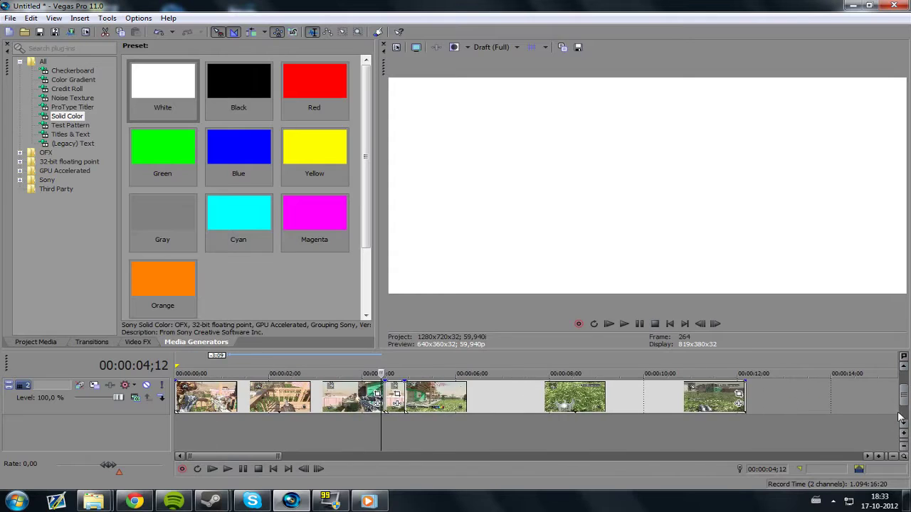
{"action": "key", "text": "ctrl+z"}
Shorten the white clip from its end and shift it later to the sniper shot
{"action": "left_click_drag", "start_coordinate": [690, 405], "coordinate": [402, 406]}
{"action": "left_click_drag", "start_coordinate": [346, 401], "coordinate": [443, 409]}
{"action": "scroll", "coordinate": [443, 409], "scroll_direction": "up", "scroll_amount": 3}
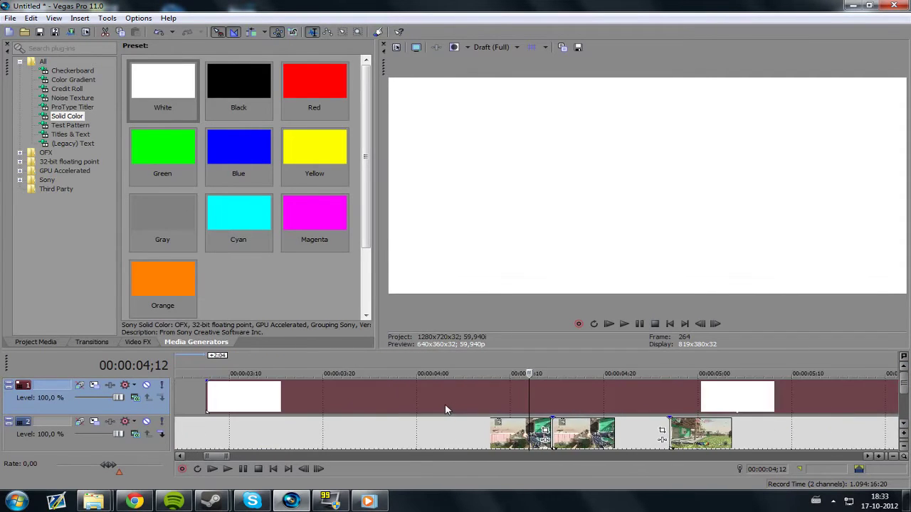
{"action": "left_click_drag", "start_coordinate": [776, 412], "coordinate": [678, 398]}
{"action": "scroll", "coordinate": [629, 418], "scroll_direction": "up", "scroll_amount": 3}
{"action": "scroll", "coordinate": [629, 418], "scroll_direction": "up", "scroll_amount": 5}
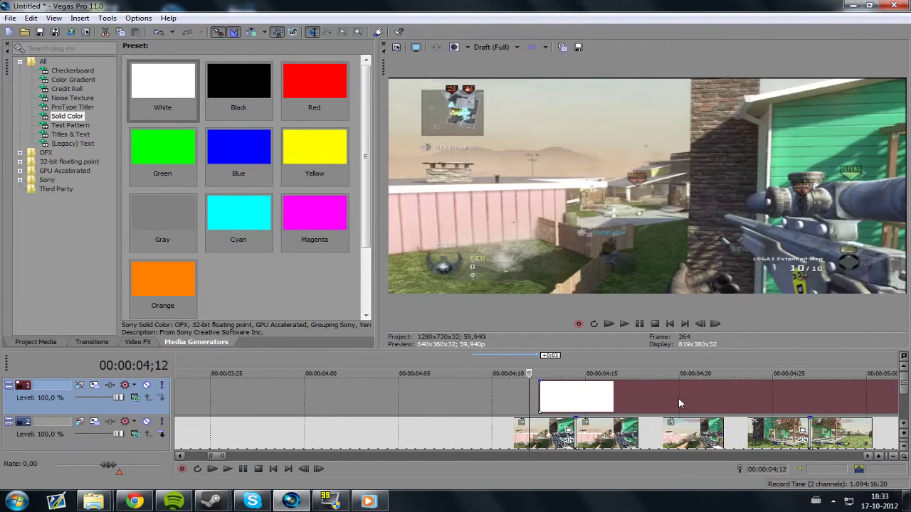
Trim the white clip's end shorter, back from the 06;04 position
{"action": "left_click", "coordinate": [526, 407]}
{"action": "scroll", "coordinate": [655, 407], "scroll_direction": "down", "scroll_amount": 3}
{"action": "scroll", "coordinate": [655, 407], "scroll_direction": "down", "scroll_amount": 3}
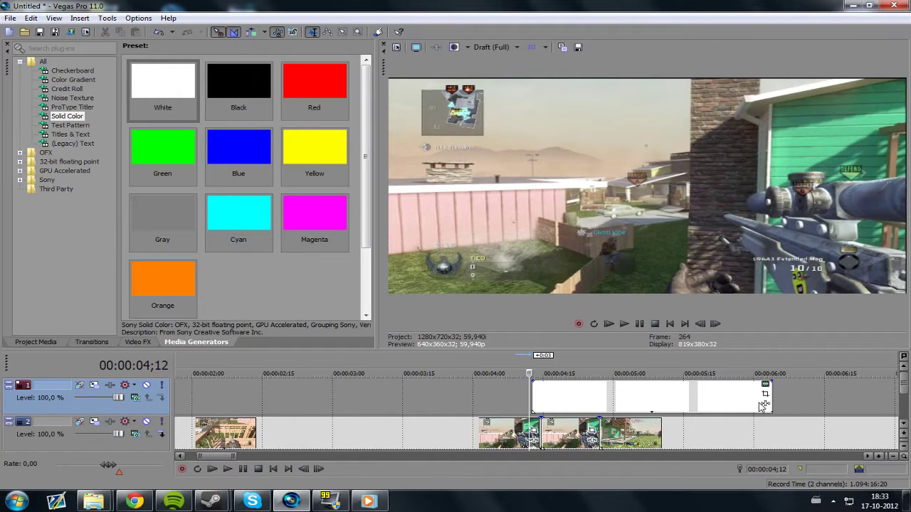
{"action": "left_click", "coordinate": [772, 405]}
{"action": "left_click_drag", "start_coordinate": [770, 405], "coordinate": [594, 405]}
{"action": "scroll", "coordinate": [573, 409], "scroll_direction": "up", "scroll_amount": 4}
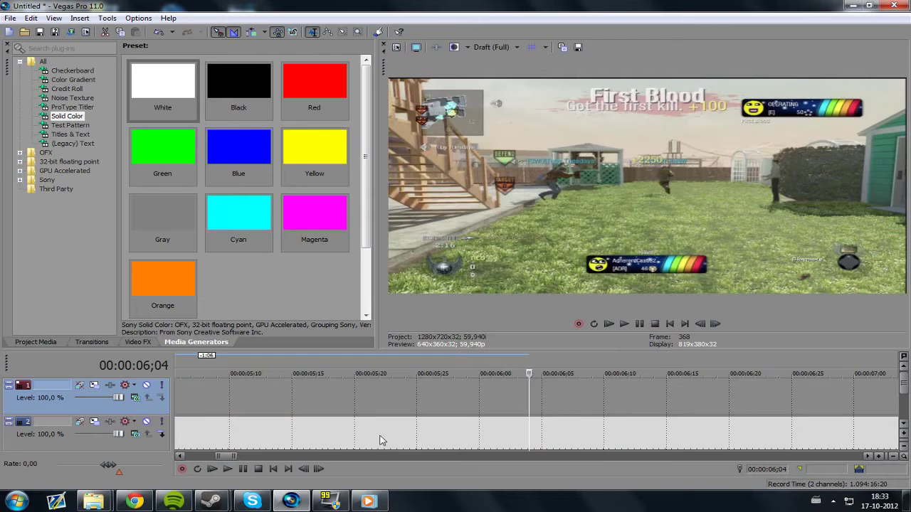
{"action": "left_click_drag", "start_coordinate": [231, 457], "coordinate": [221, 456]}
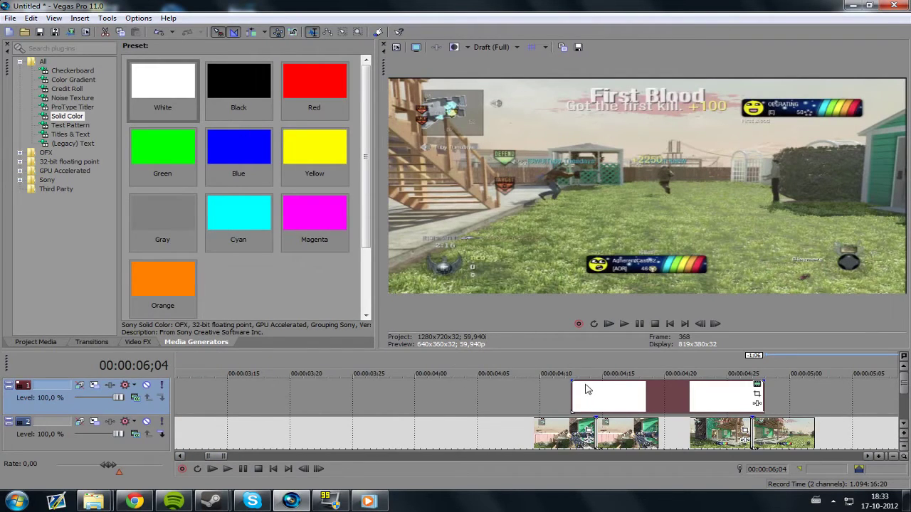
Set the white solid colour's alpha to 0 in its Generated Media settings
{"action": "left_click", "coordinate": [757, 385]}
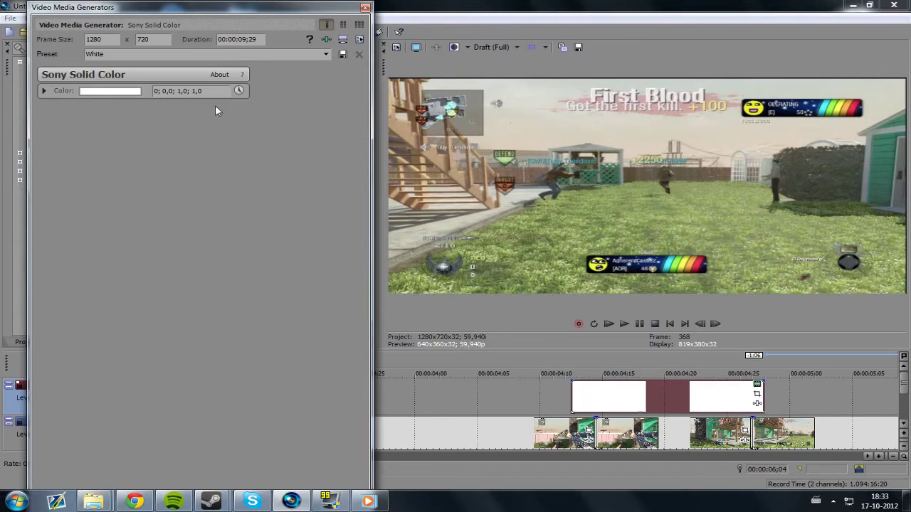
{"action": "left_click", "coordinate": [110, 91]}
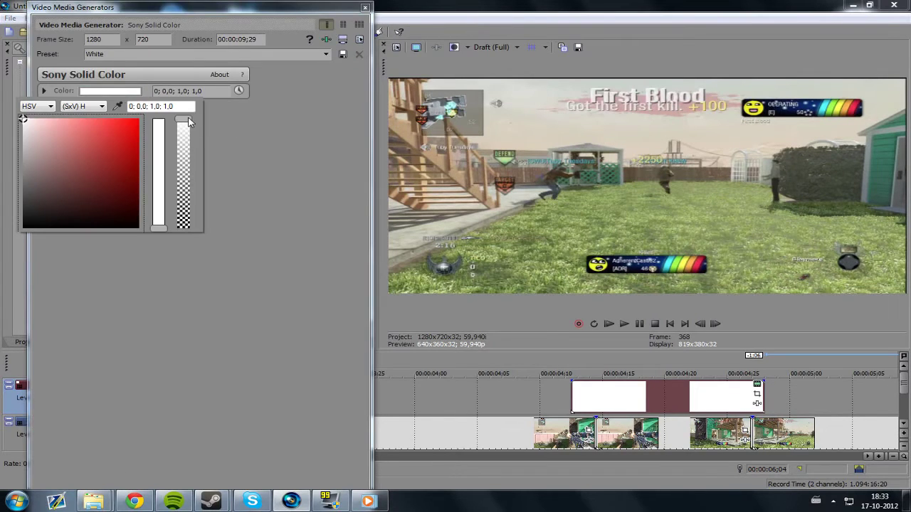
{"action": "left_click_drag", "start_coordinate": [188, 122], "coordinate": [183, 231]}
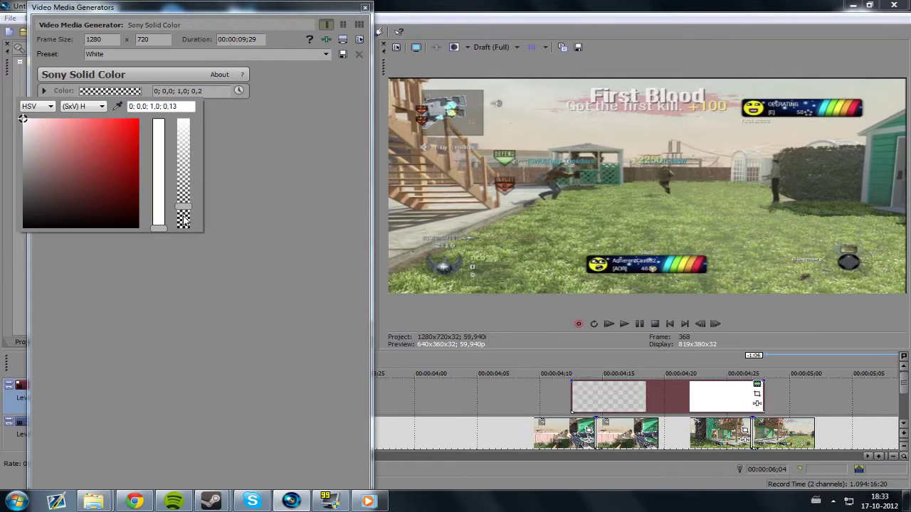
{"action": "left_click", "coordinate": [365, 8]}
{"action": "left_click", "coordinate": [365, 9]}
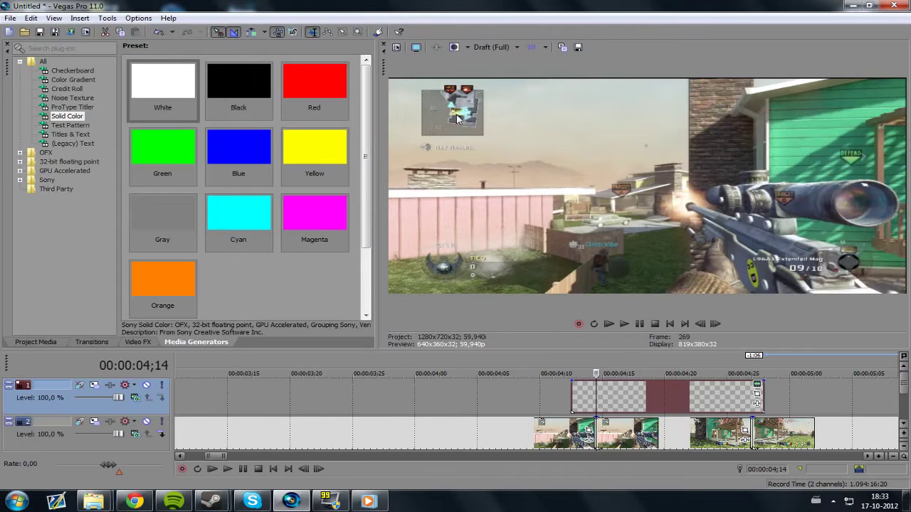
Add a long 13-frame fade-in to the start of the transparent clip
{"action": "left_click", "coordinate": [603, 399]}
{"action": "left_click", "coordinate": [566, 399]}
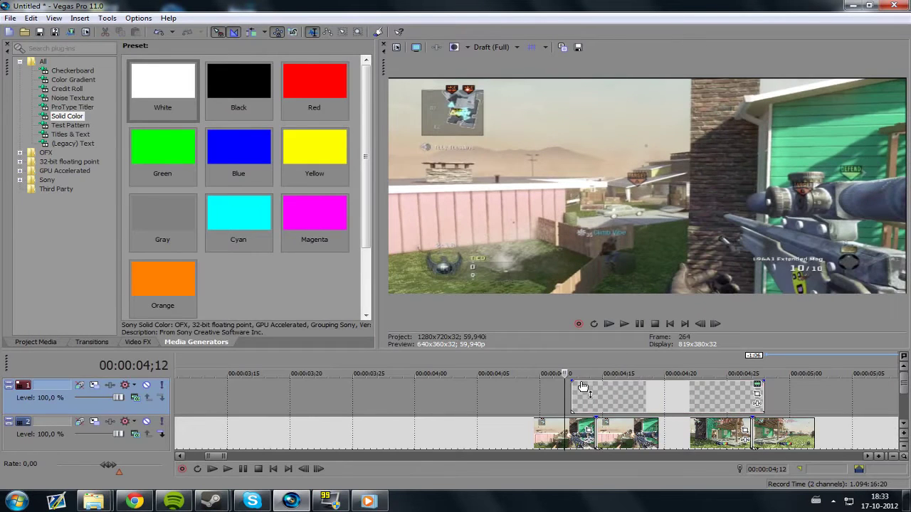
{"action": "left_click_drag", "start_coordinate": [573, 382], "coordinate": [734, 400]}
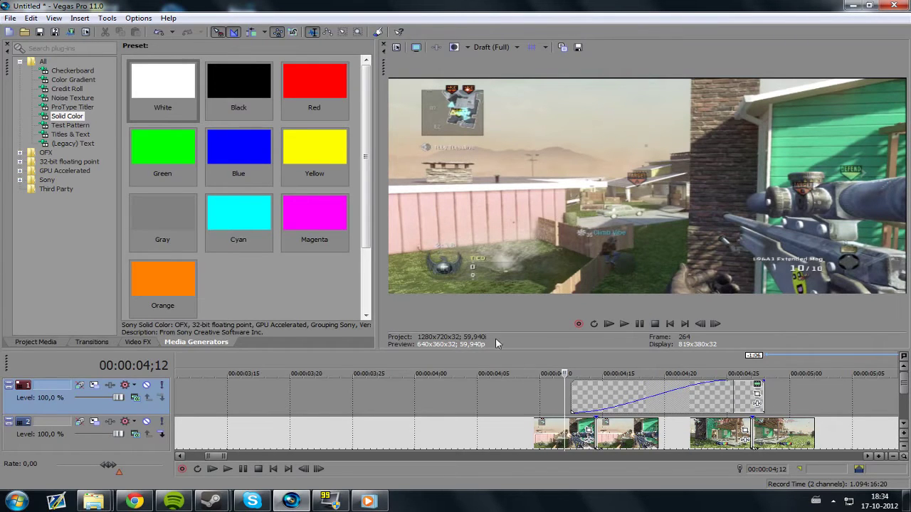
{"action": "left_click", "coordinate": [146, 344]}
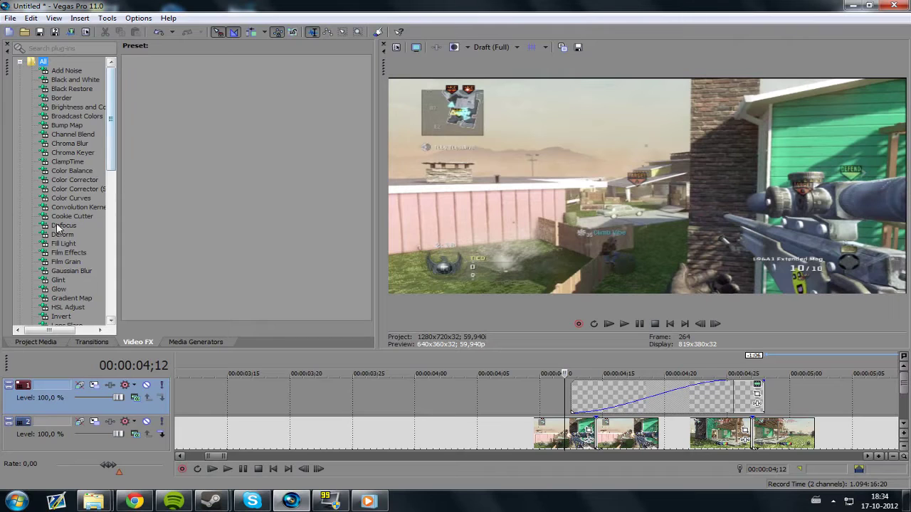
Drag the Iris 'Circle, Out, White Border' preset onto the start of the top-track clip
{"action": "mouse_move", "coordinate": [112, 123]}
{"action": "left_mouse_down"}
{"action": "mouse_move", "coordinate": [114, 141]}
{"action": "mouse_move", "coordinate": [115, 129]}
{"action": "left_mouse_up"}
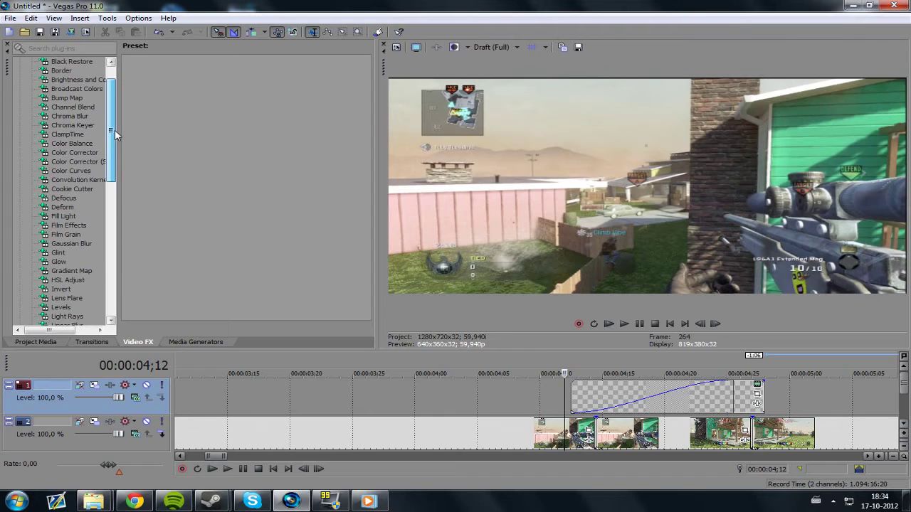
{"action": "left_click", "coordinate": [96, 344]}
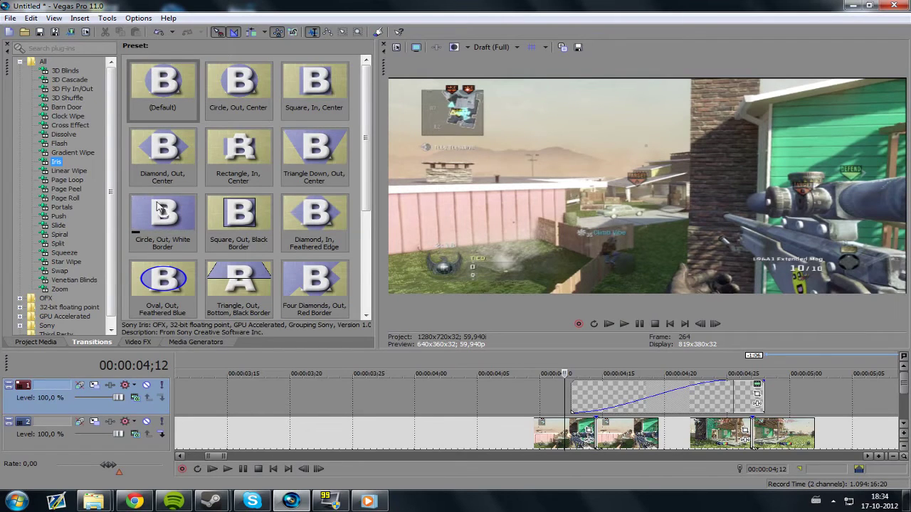
{"action": "left_click_drag", "start_coordinate": [163, 212], "coordinate": [609, 399]}
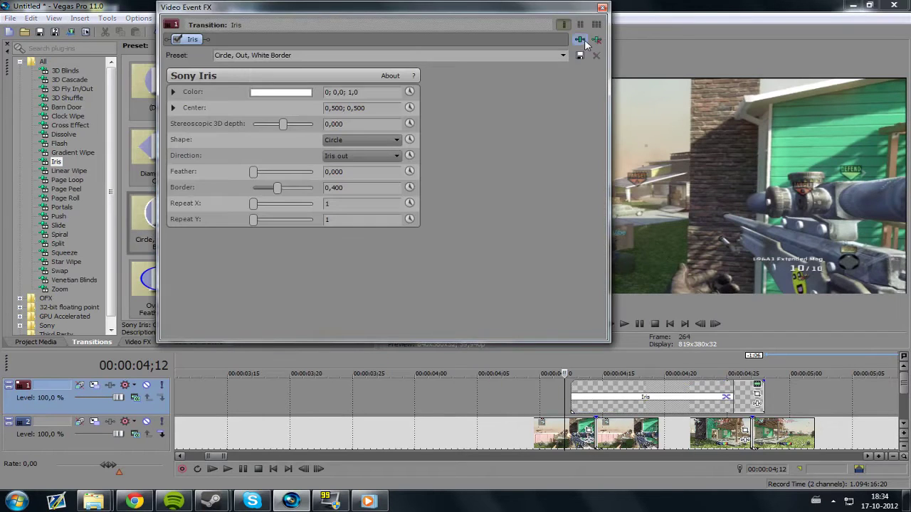
Preview the Iris transition, then drag its right edge to the end of the top-track clip
{"action": "left_click", "coordinate": [602, 9]}
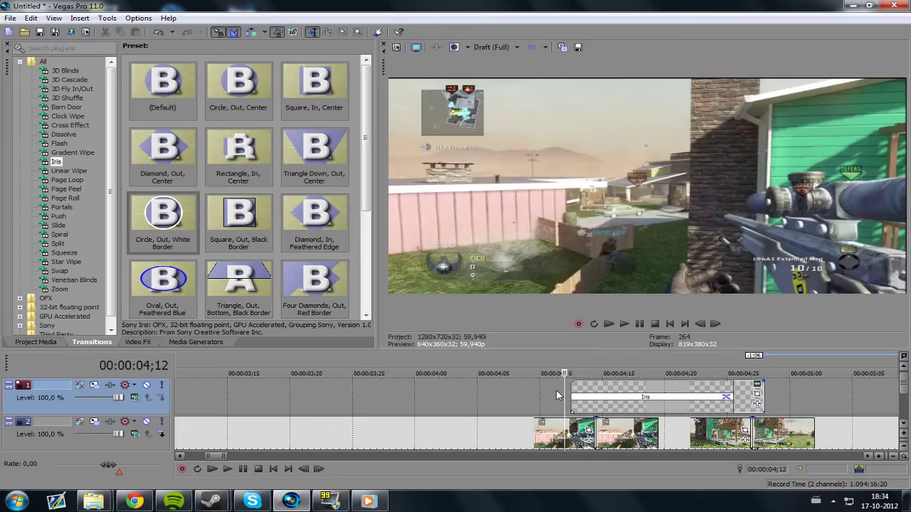
{"action": "key", "text": "space"}
{"action": "key", "text": "space"}
{"action": "key", "text": "space"}
{"action": "key", "text": "space"}
{"action": "key", "text": "space"}
{"action": "key", "text": "space"}
{"action": "left_click", "coordinate": [762, 412]}
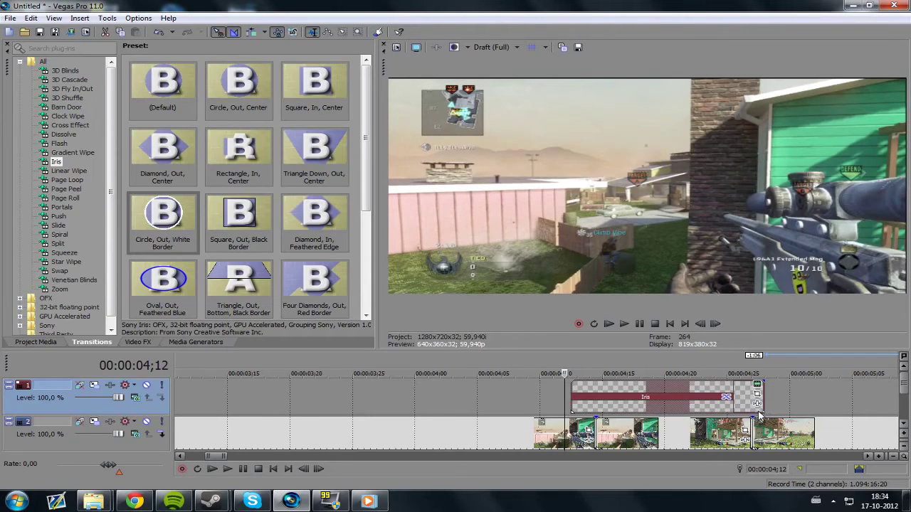
{"action": "mouse_move", "coordinate": [760, 407]}
{"action": "left_mouse_down"}
{"action": "mouse_move", "coordinate": [855, 406]}
{"action": "mouse_move", "coordinate": [764, 412]}
{"action": "left_mouse_up"}
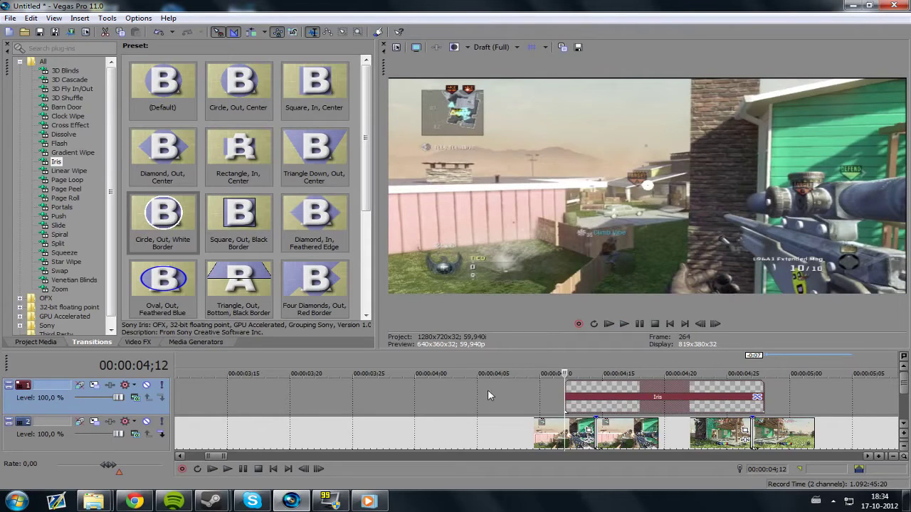
{"action": "left_click", "coordinate": [547, 396]}
Set track 1's compositing mode to a custom Sony Height Map compositor, viewed at the iris ring frame
{"action": "left_click", "coordinate": [571, 396]}
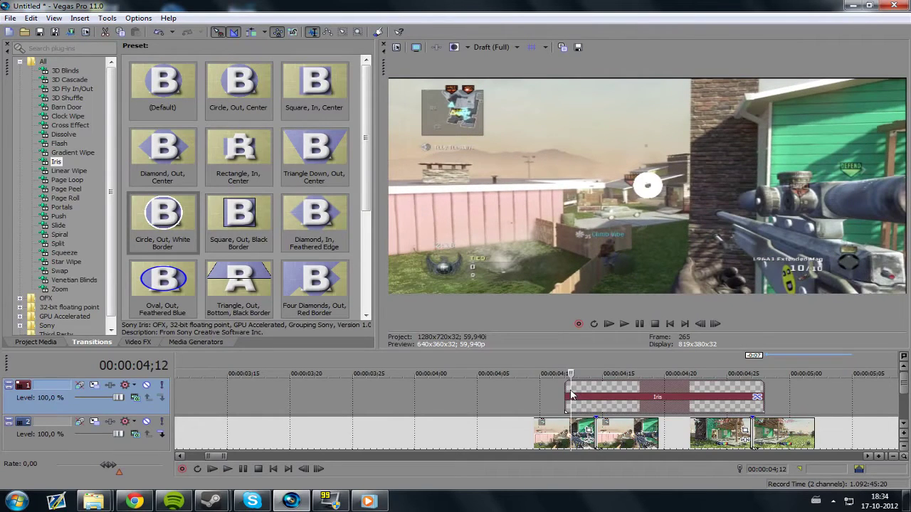
{"action": "left_click", "coordinate": [657, 409]}
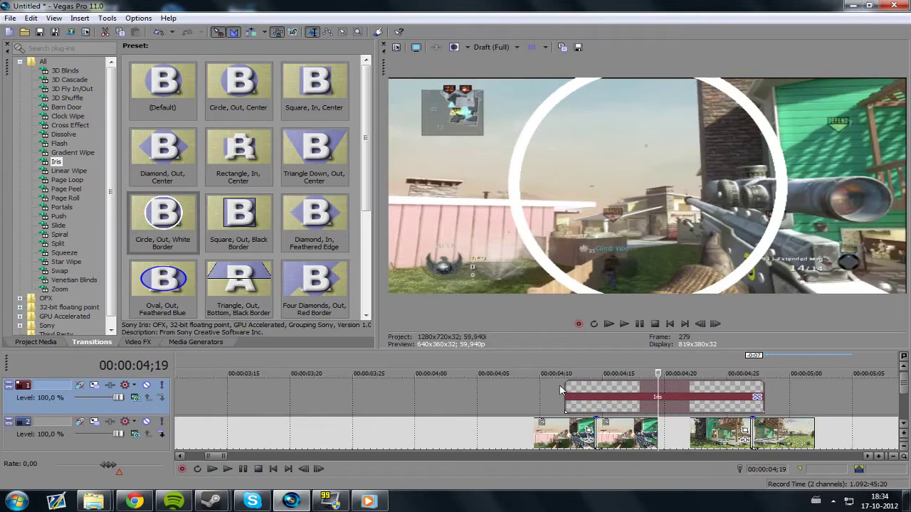
{"action": "left_click", "coordinate": [135, 400]}
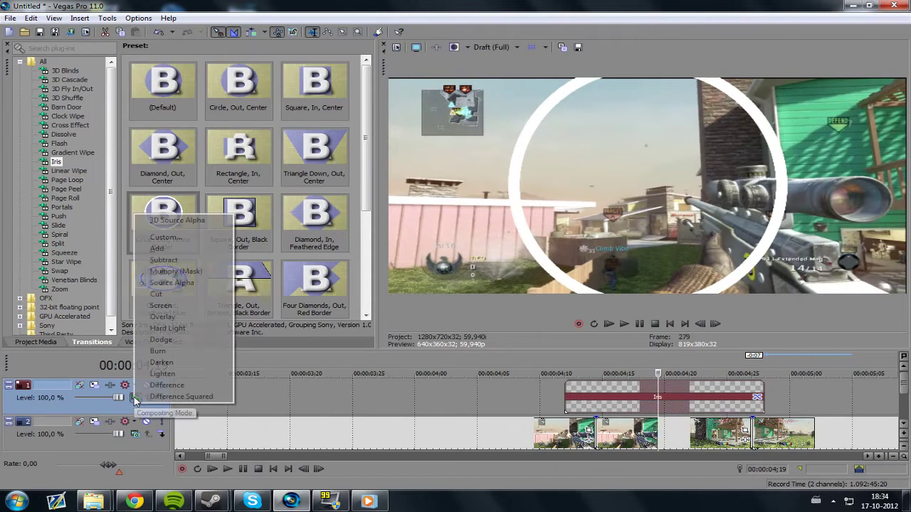
{"action": "left_click", "coordinate": [174, 239]}
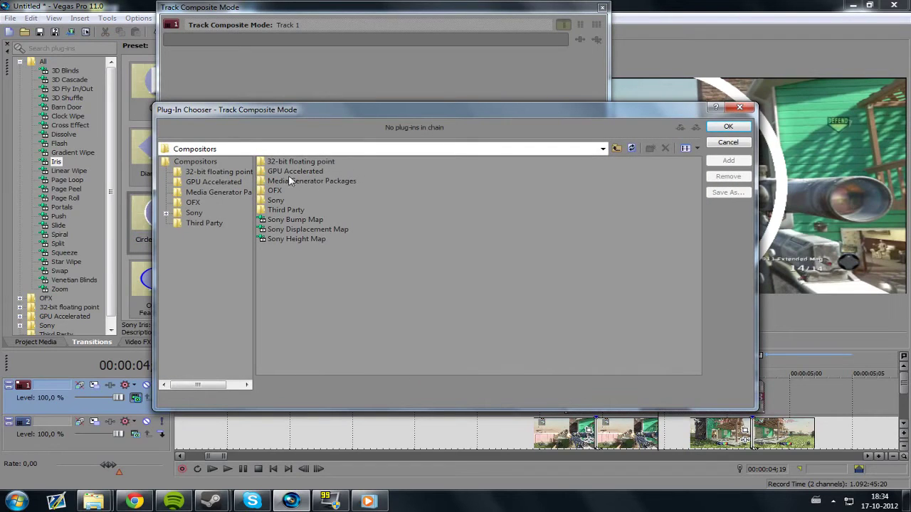
{"action": "left_click", "coordinate": [268, 242]}
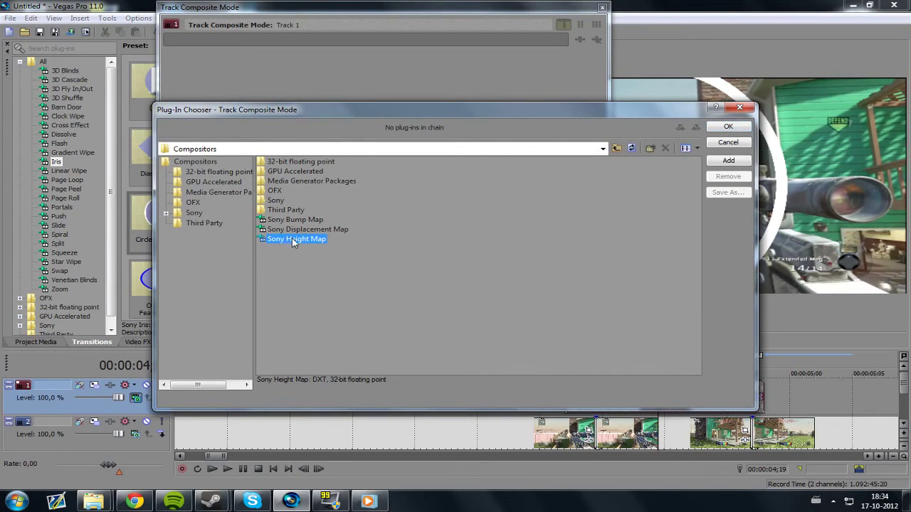
{"action": "left_click", "coordinate": [729, 161]}
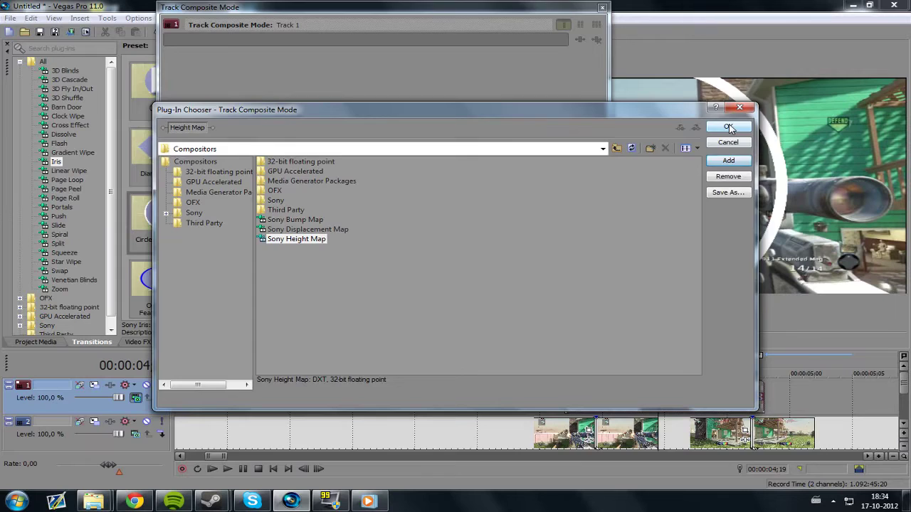
{"action": "left_click", "coordinate": [728, 127]}
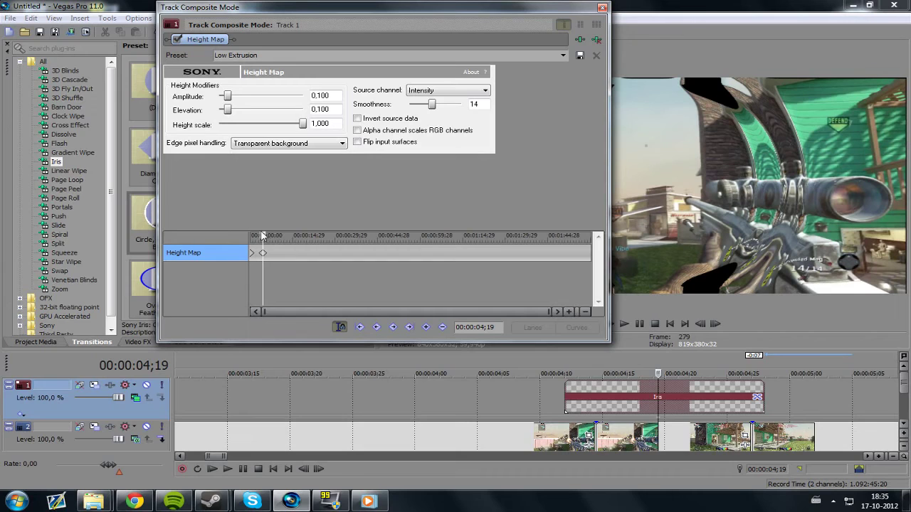
Scrub through the shockwave distortion, then set Edge pixel handling to 'Wrap pixels around'
{"action": "left_click_drag", "start_coordinate": [264, 238], "coordinate": [254, 235]}
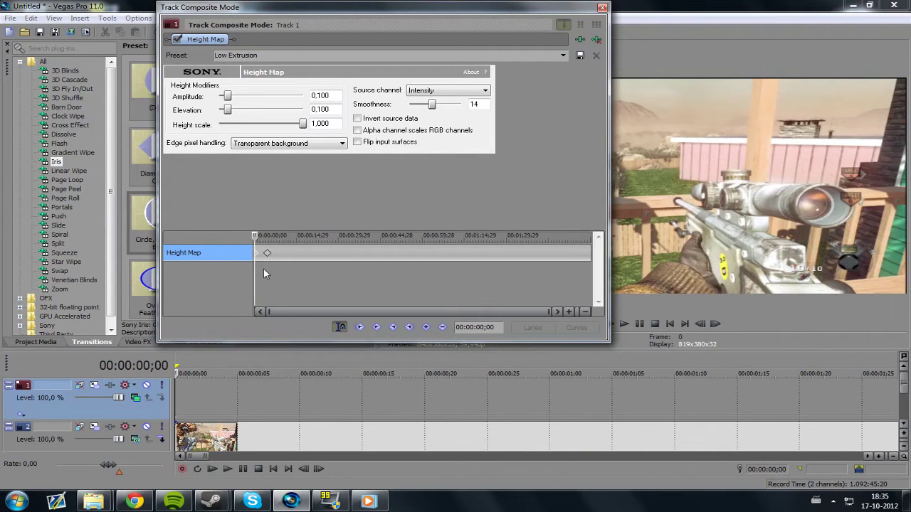
{"action": "left_click", "coordinate": [255, 237]}
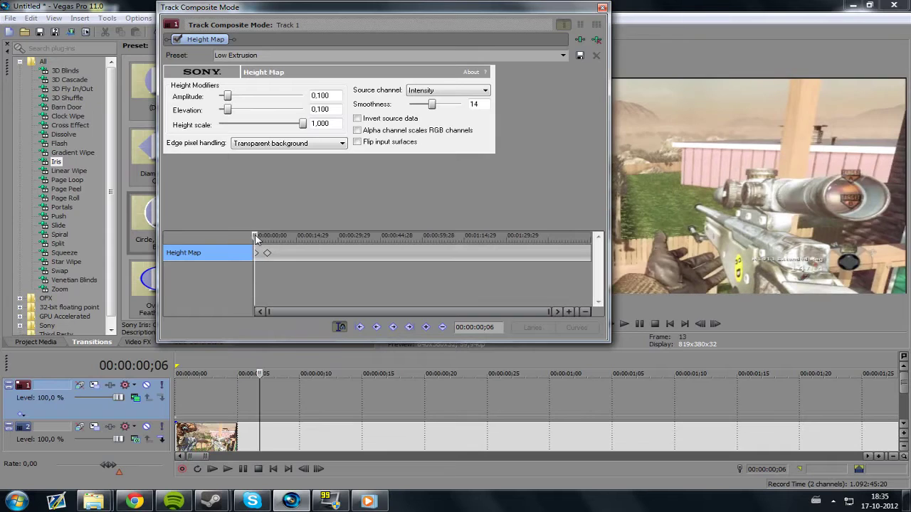
{"action": "left_click_drag", "start_coordinate": [256, 237], "coordinate": [259, 237]}
{"action": "mouse_move", "coordinate": [262, 241]}
{"action": "left_mouse_down"}
{"action": "mouse_move", "coordinate": [274, 241]}
{"action": "mouse_move", "coordinate": [266, 240]}
{"action": "left_mouse_up"}
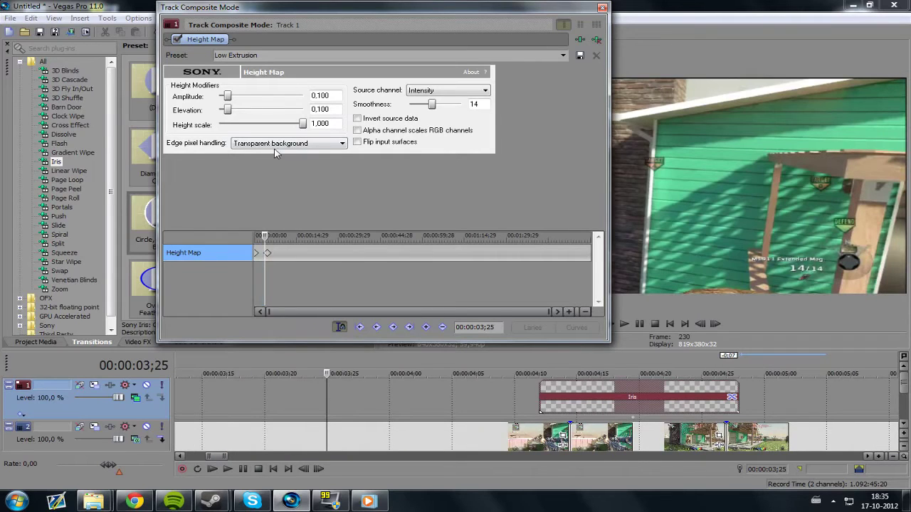
{"action": "left_click", "coordinate": [275, 146]}
{"action": "left_click", "coordinate": [275, 162]}
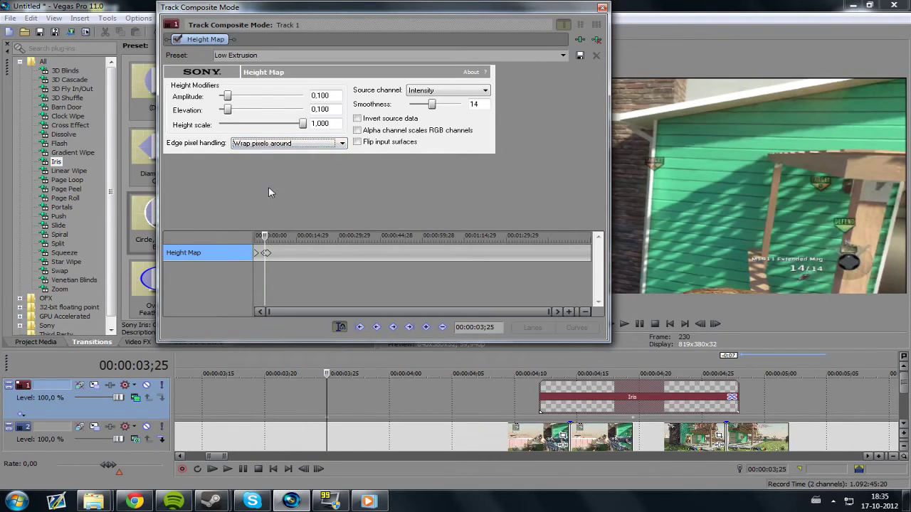
Close the Height Map settings and play the project briefly from near the start
{"action": "left_click", "coordinate": [602, 7]}
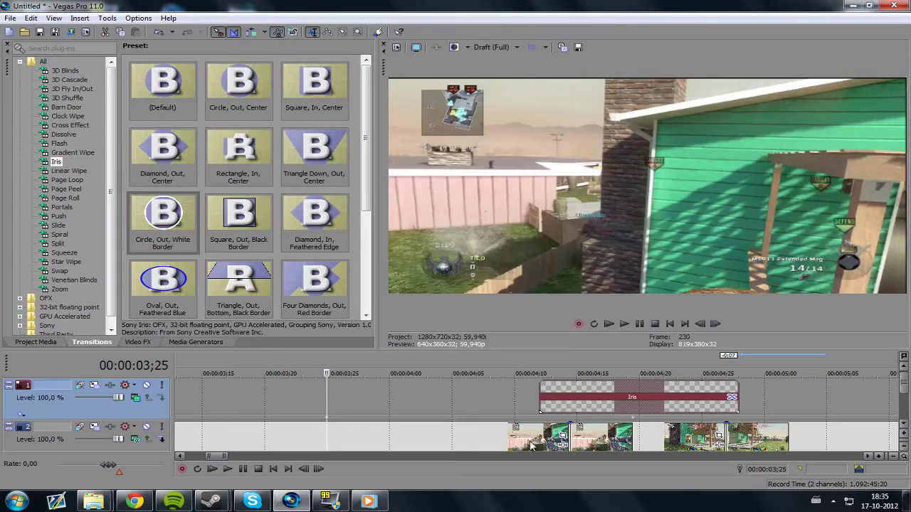
{"action": "left_click", "coordinate": [521, 401]}
{"action": "scroll", "coordinate": [483, 415], "scroll_direction": "down", "scroll_amount": 8}
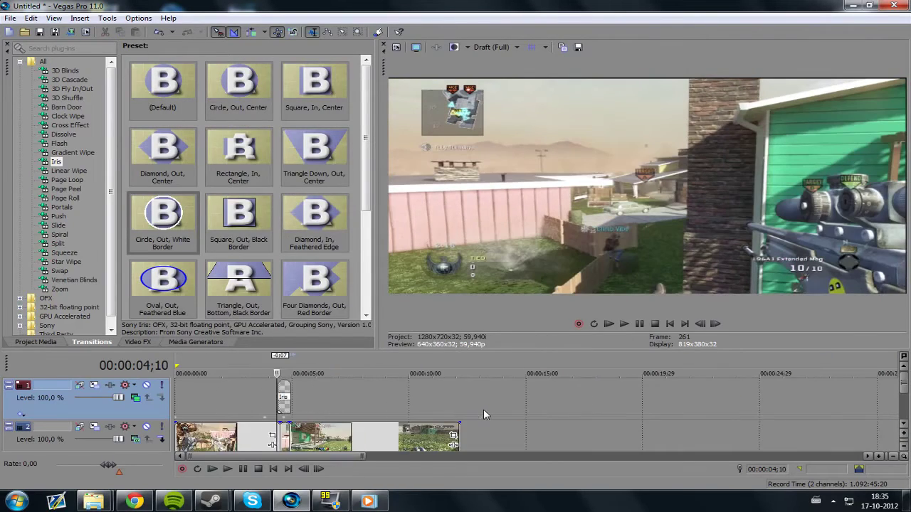
{"action": "left_click", "coordinate": [217, 395]}
{"action": "key", "text": "space"}
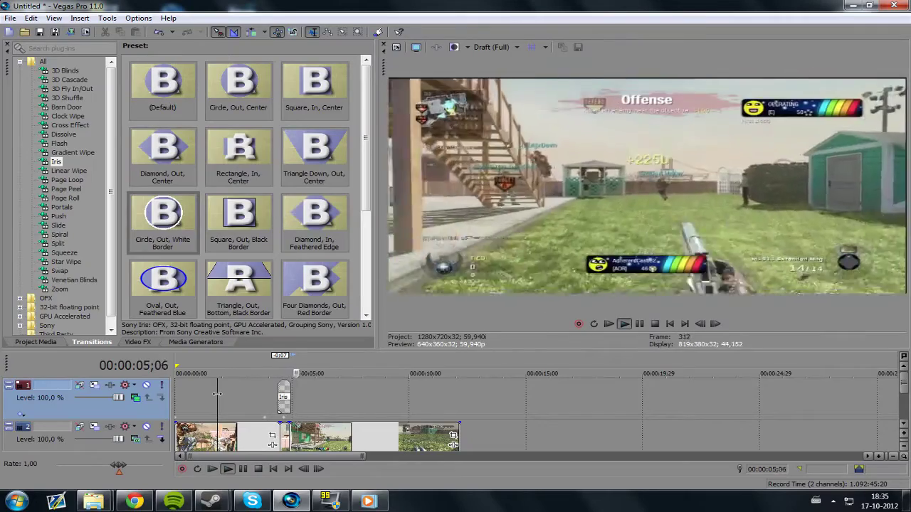
{"action": "key", "text": "space"}
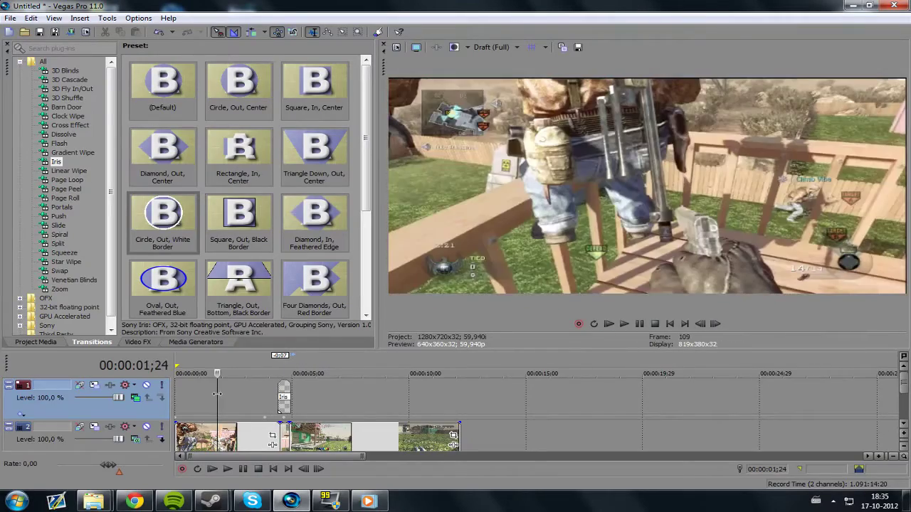
Play the shockwave effect from 4;02, just before the transition
{"action": "scroll", "coordinate": [359, 413], "scroll_direction": "up", "scroll_amount": 6}
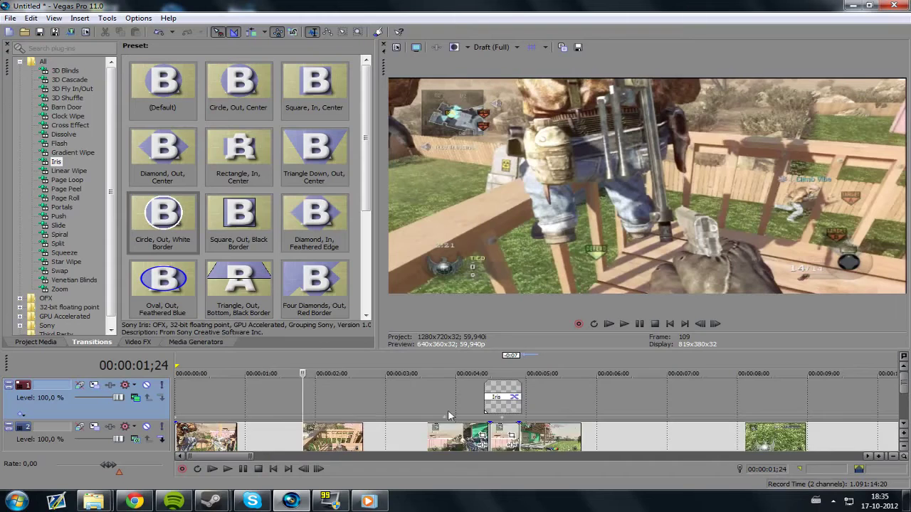
{"action": "scroll", "coordinate": [503, 415], "scroll_direction": "down", "scroll_amount": 3}
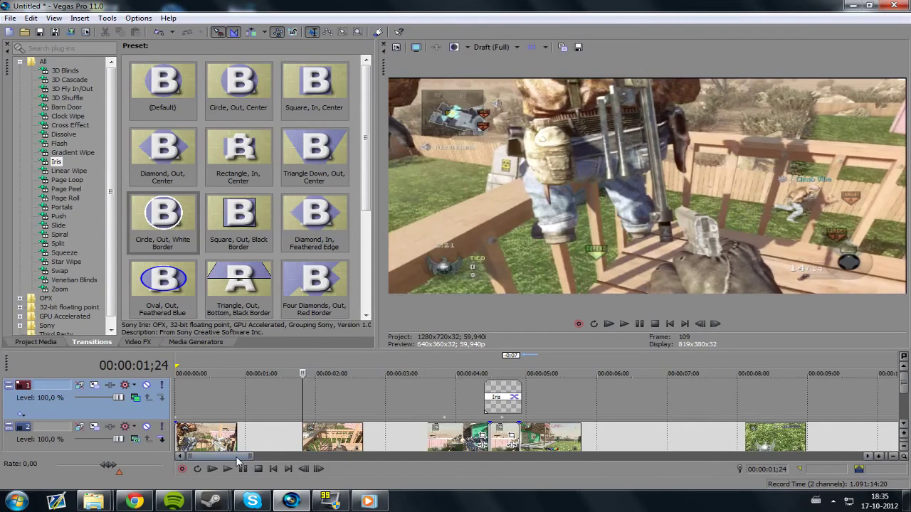
{"action": "scroll", "coordinate": [488, 415], "scroll_direction": "right", "scroll_amount": 2}
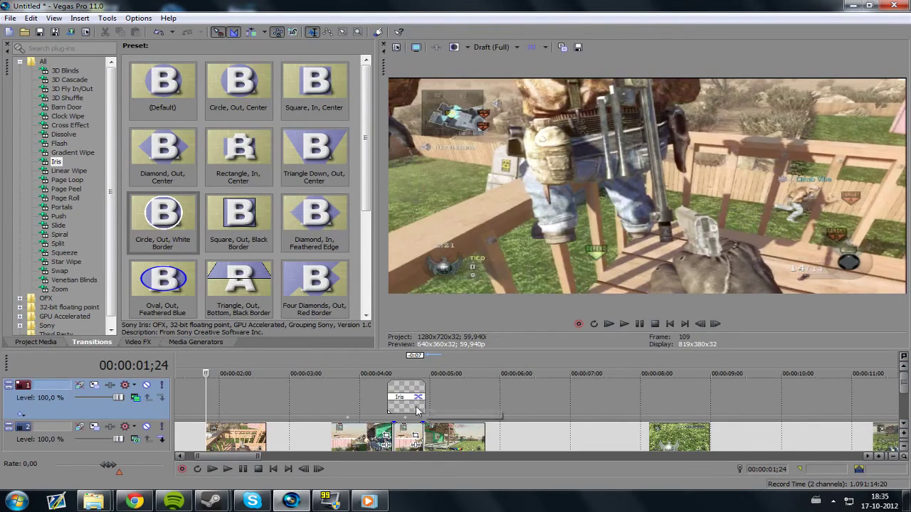
{"action": "left_click", "coordinate": [384, 400]}
{"action": "left_click", "coordinate": [367, 395]}
{"action": "key", "text": "space"}
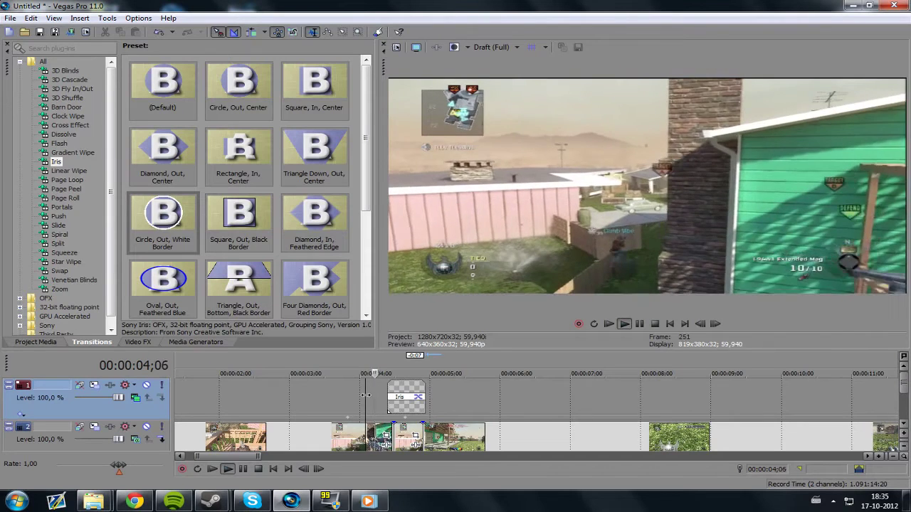
{"action": "key", "text": "space"}
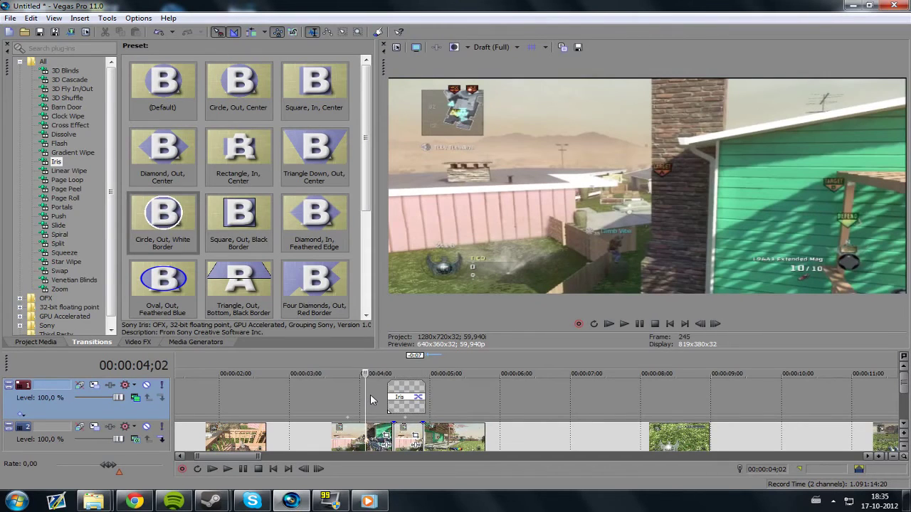